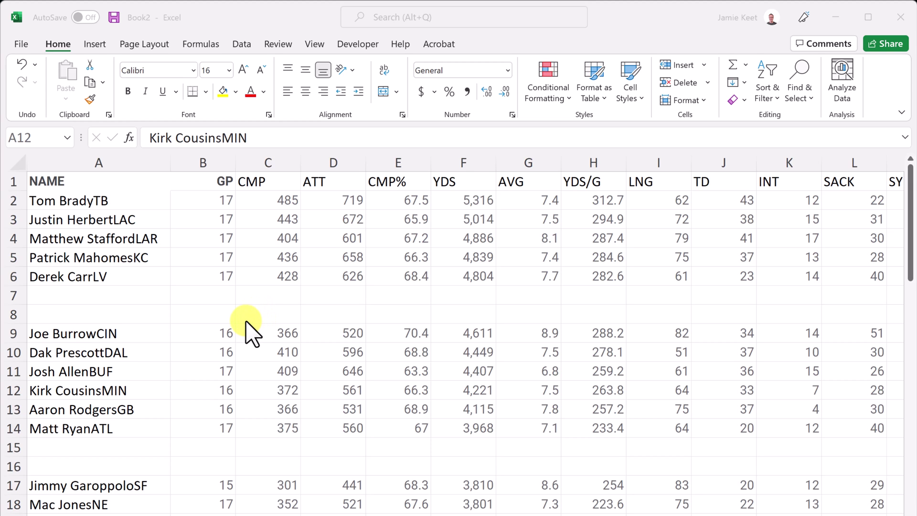
# Select empty rows 7, 8 and 15 together and check their context menu without deleting.
pyautogui.scroll(-3, 247, 323)
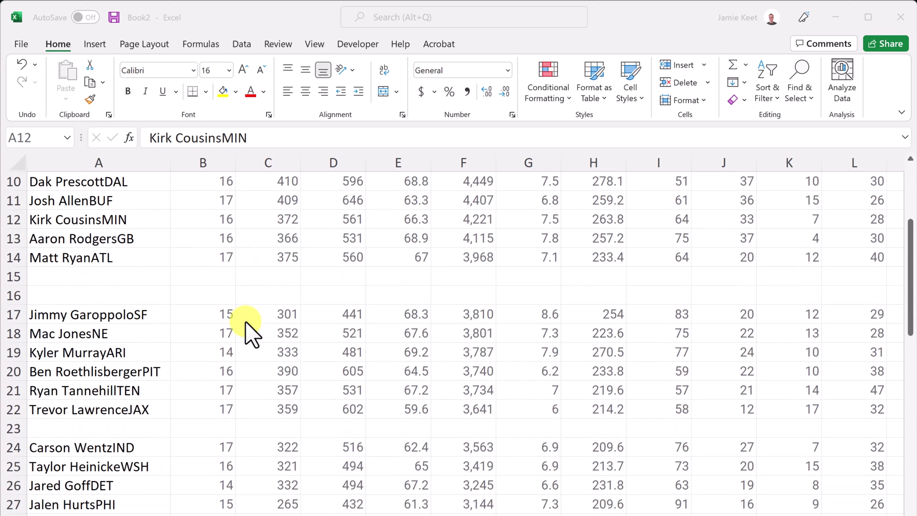
pyautogui.scroll(3, 246, 323)
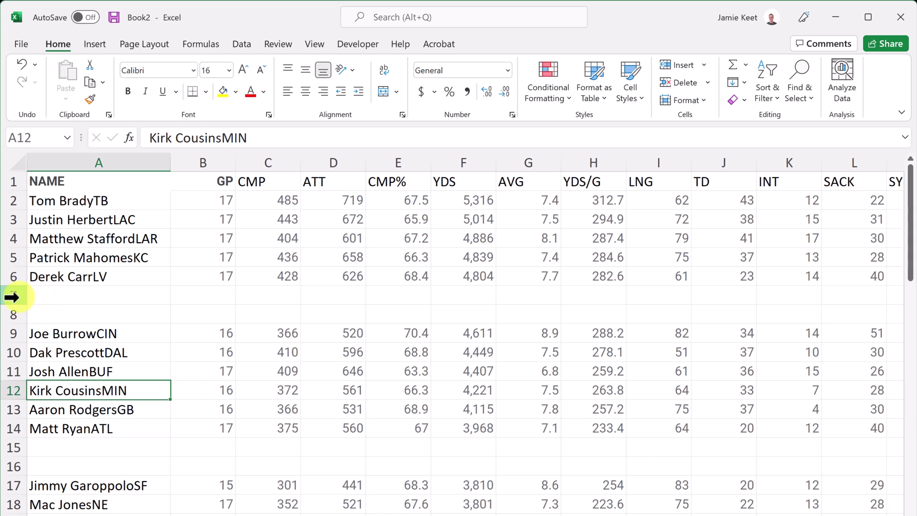
pyautogui.click(11, 297)
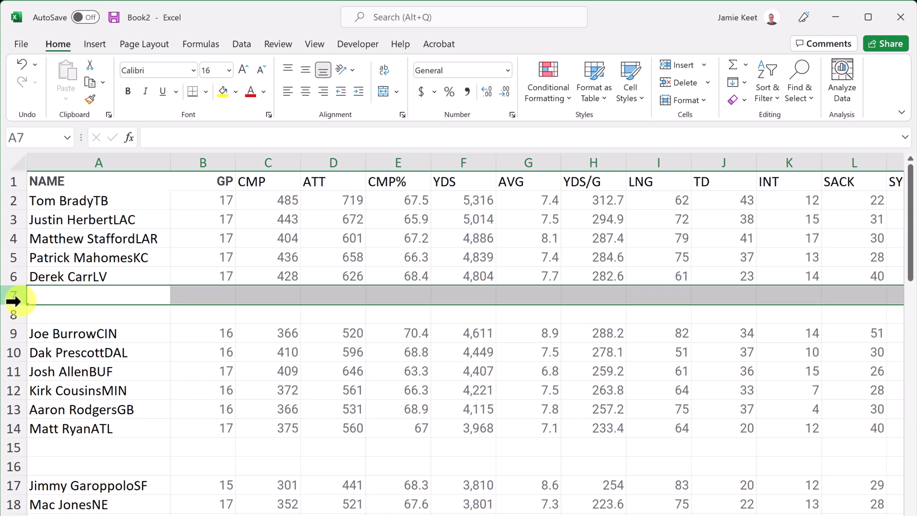
pyautogui.keyDown('ctrl'); pyautogui.click(14, 313); pyautogui.keyUp('ctrl')
pyautogui.keyDown('ctrl'); pyautogui.click(10, 451); pyautogui.keyUp('ctrl')
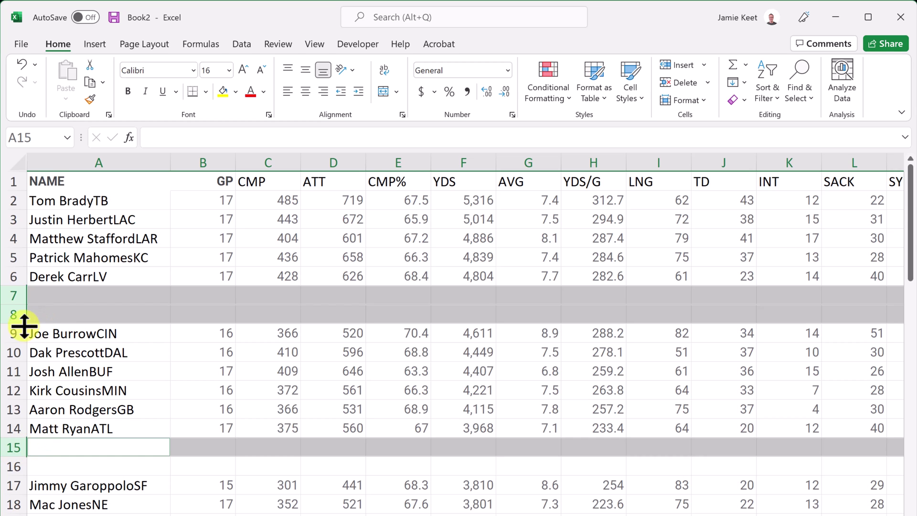
pyautogui.rightClick(11, 299)
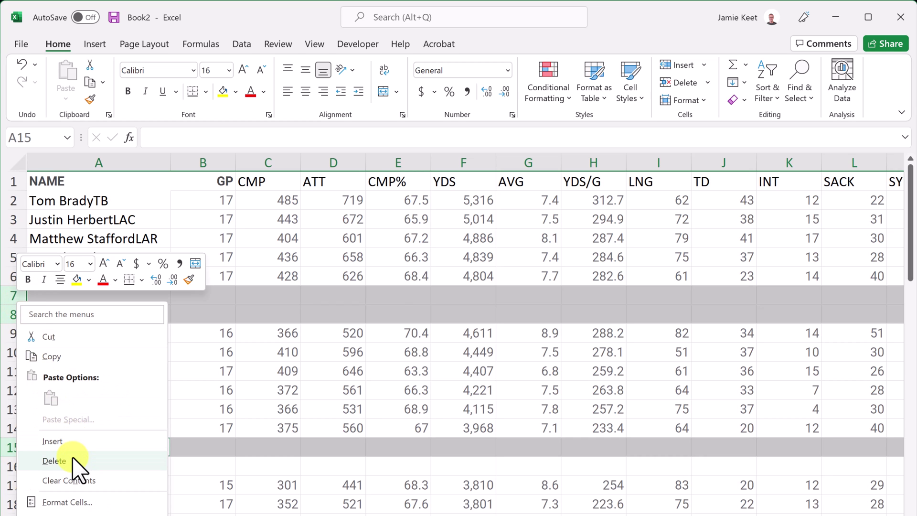
pyautogui.press('Escape')
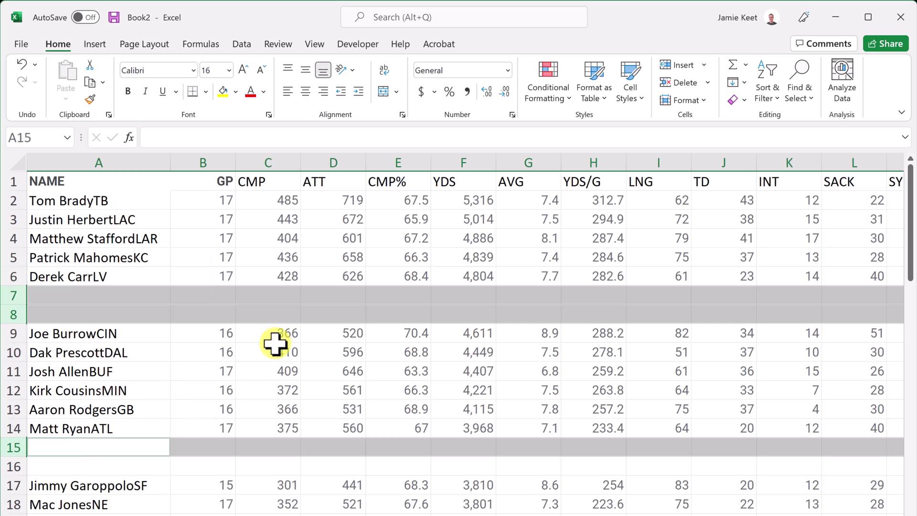
# Deselect the rows at C7 and preview Go To Special from Find & Select, closing it unused.
pyautogui.scroll(-3, 244, 342)
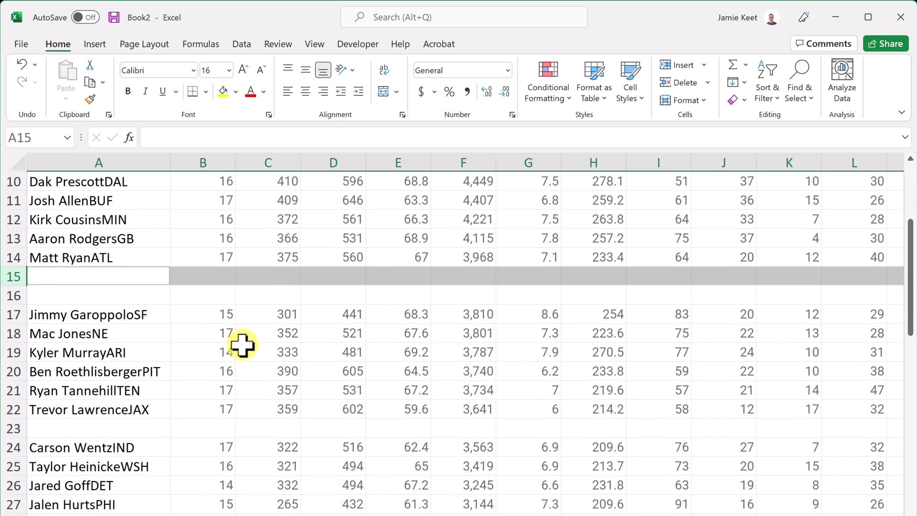
pyautogui.scroll(-2, 242, 344)
pyautogui.scroll(5, 242, 345)
pyautogui.click(249, 293)
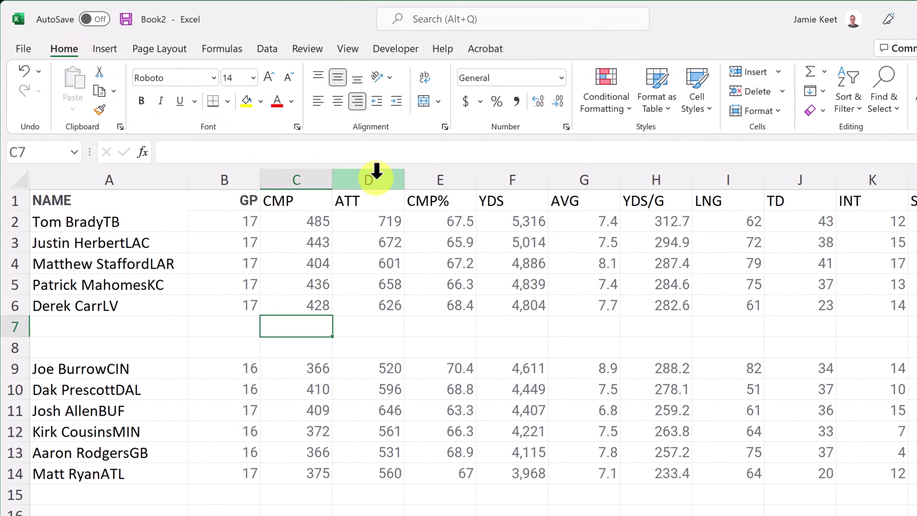
pyautogui.click(890, 113)
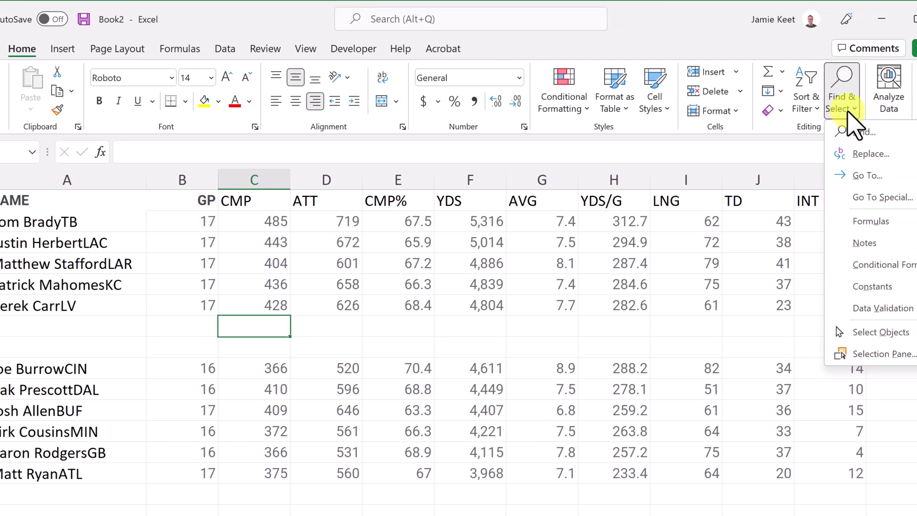
pyautogui.click(882, 197)
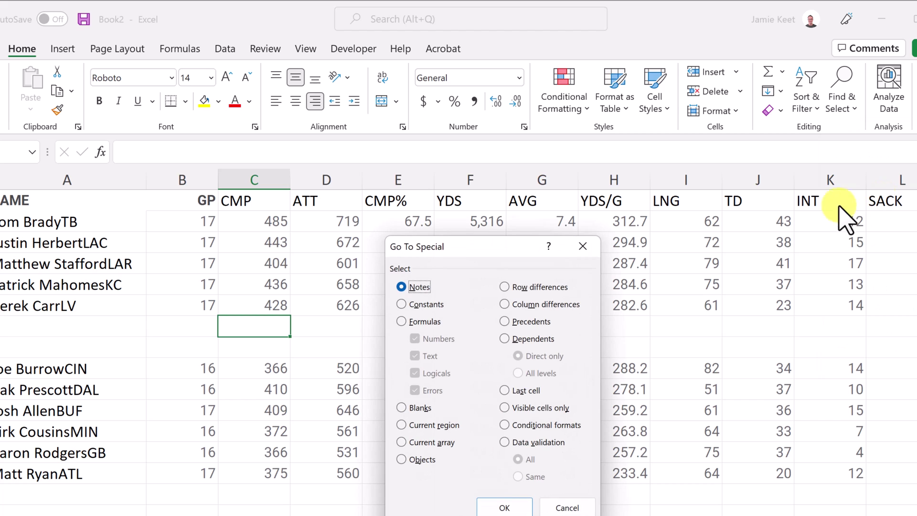
pyautogui.moveTo(479, 242); pyautogui.dragTo(464, 203)
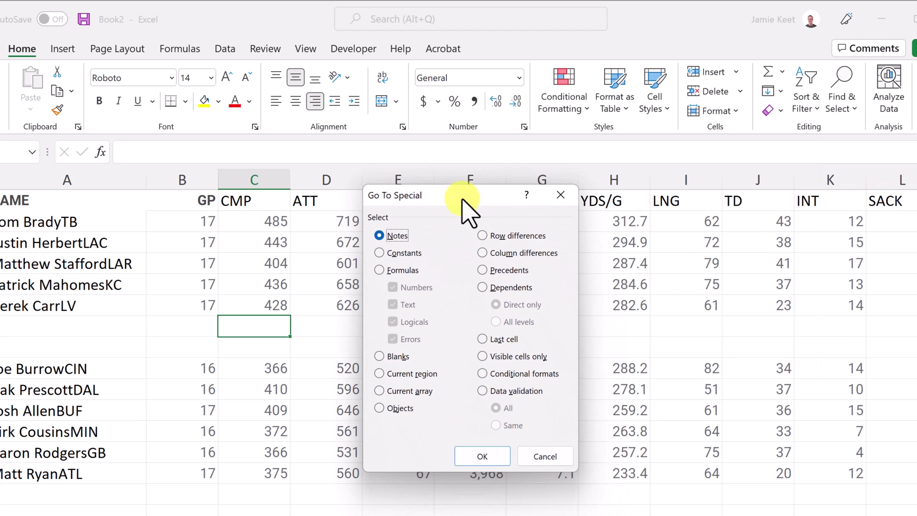
pyautogui.click(560, 195)
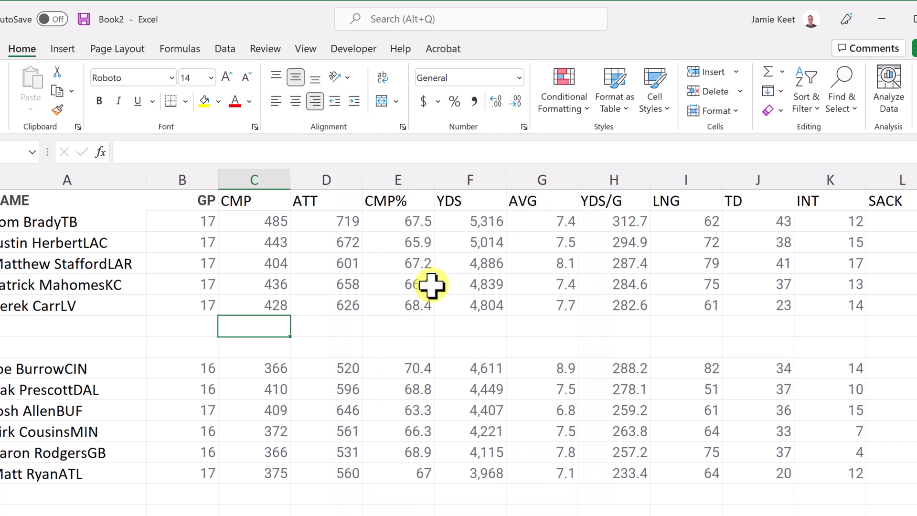
# Use Ctrl+G Go To Special with Blanks to select the empty rows 7, 8 and 15.
pyautogui.hotkey('ctrl', 'g')
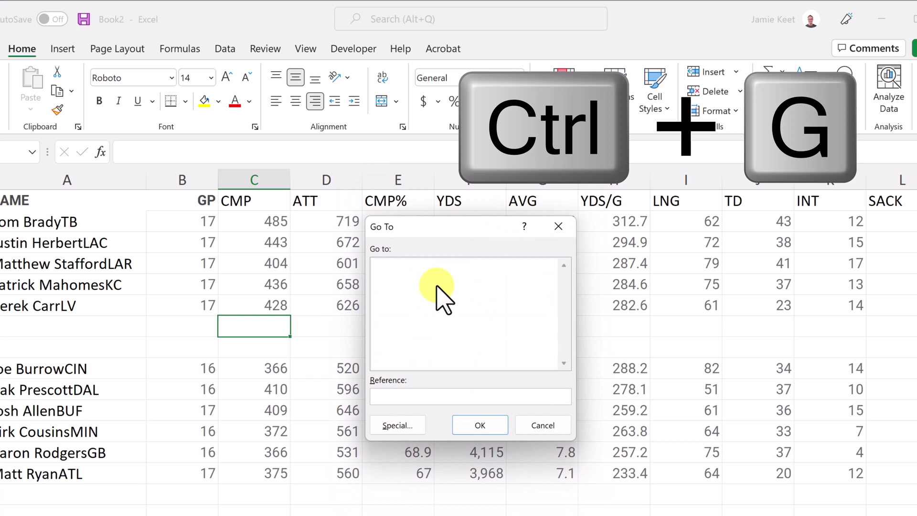
pyautogui.click(408, 427)
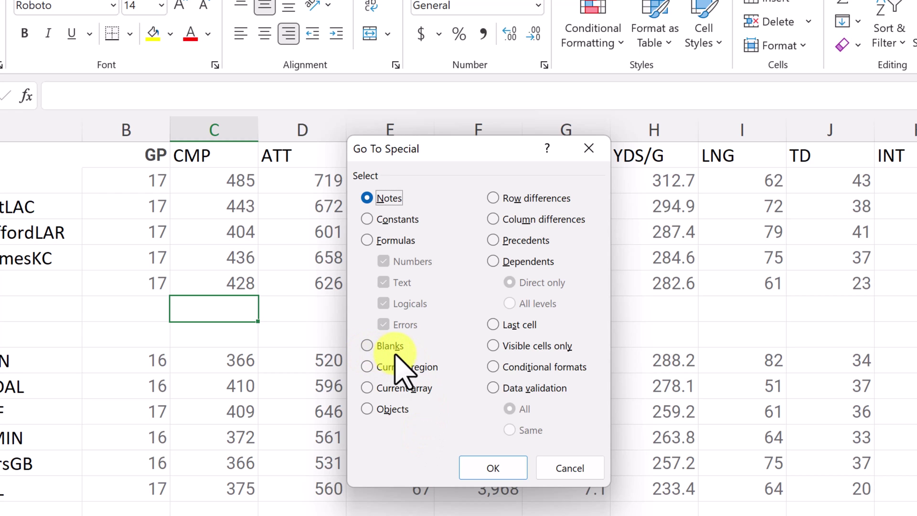
pyautogui.click(366, 346)
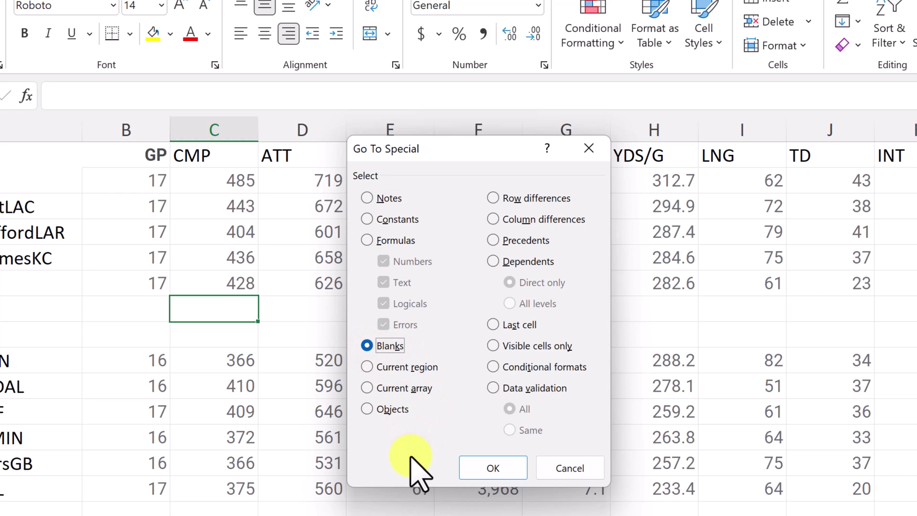
pyautogui.click(492, 468)
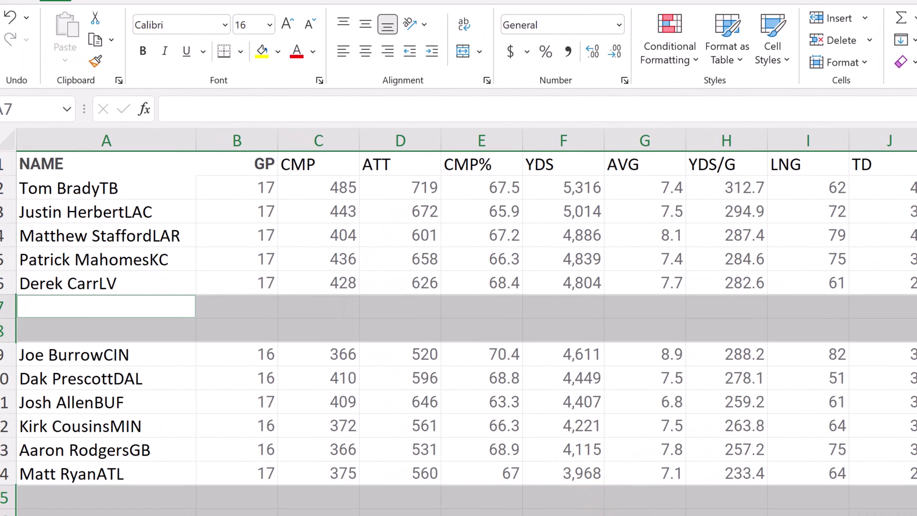
# Delete the sheet rows containing the selected blanks and scroll to confirm no gaps remain.
pyautogui.scroll(-3, 544, 440)
pyautogui.scroll(-2, 545, 441)
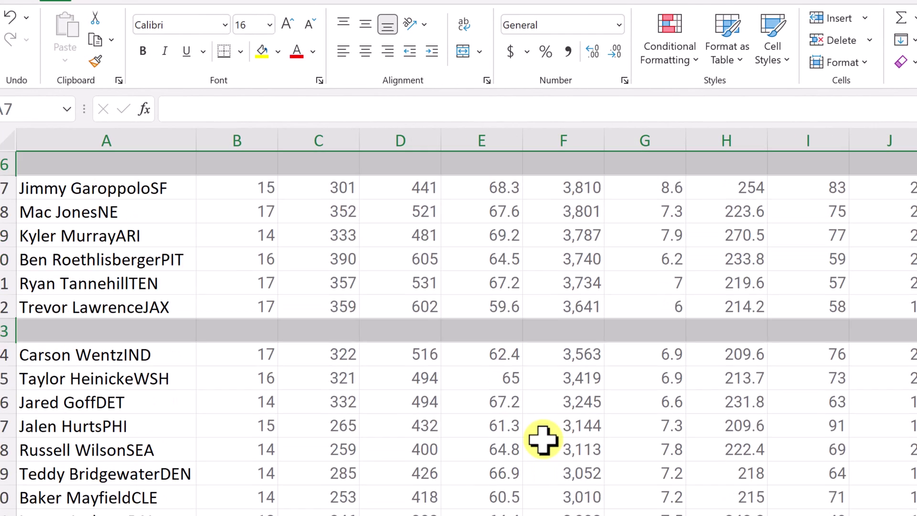
pyautogui.scroll(5, 544, 439)
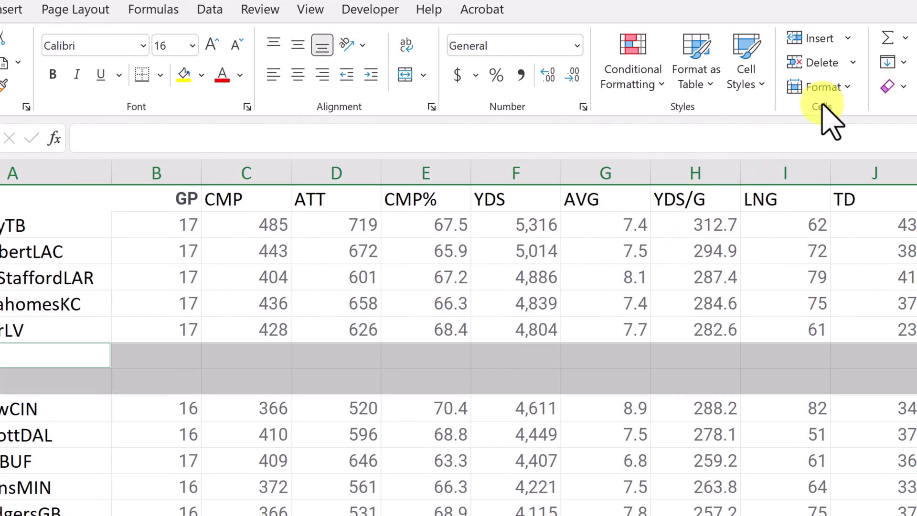
pyautogui.click(853, 63)
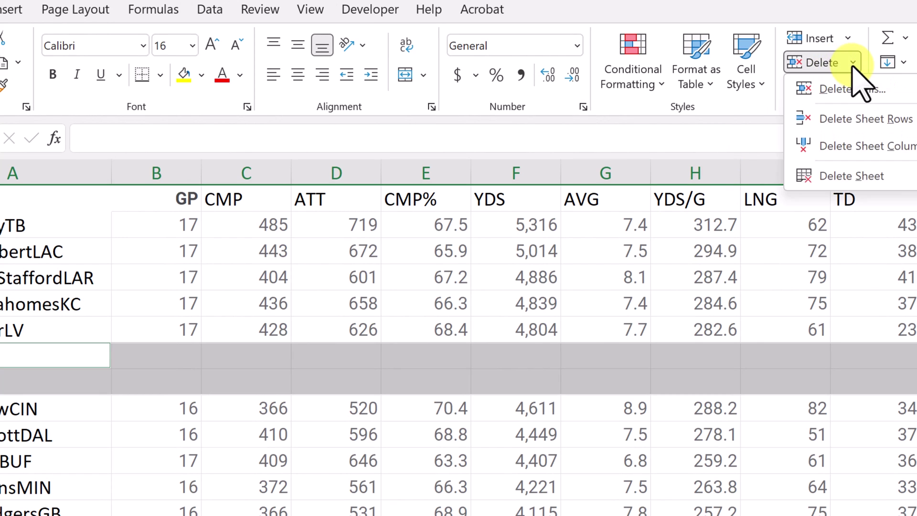
pyautogui.click(863, 121)
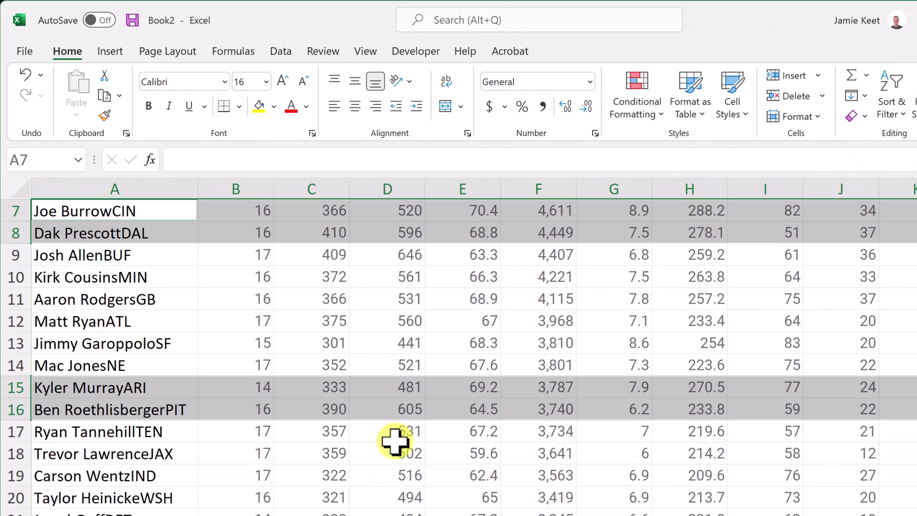
pyautogui.scroll(-4, 395, 440)
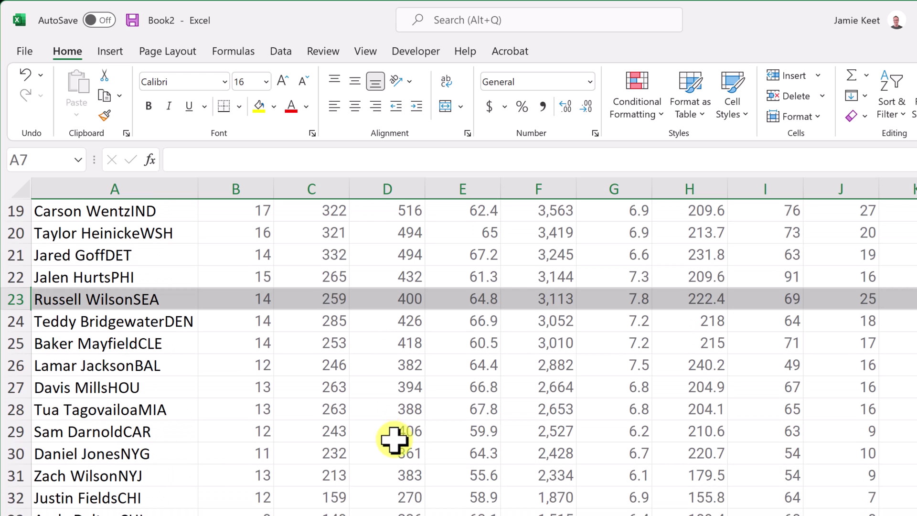
pyautogui.scroll(6, 394, 441)
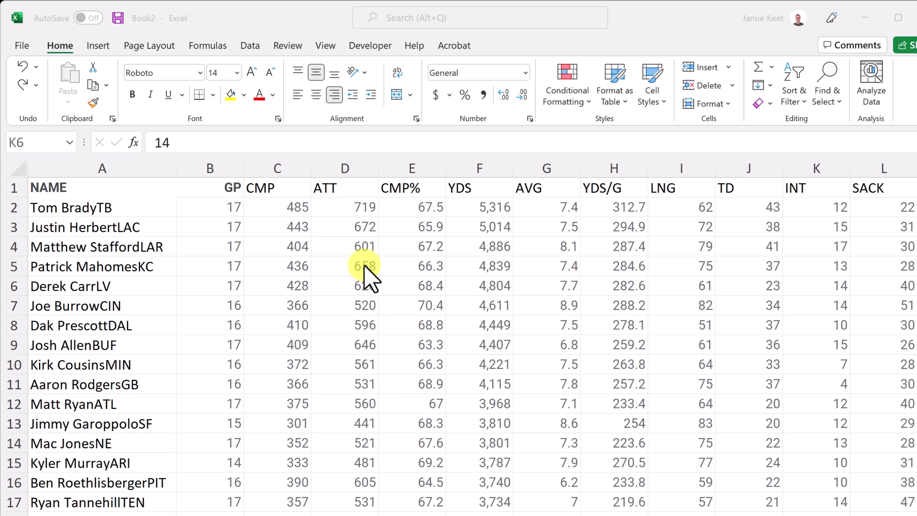
# Clear the ATT values 601, 646, 560, 481 and 602 from D4, D9, D12, D15 and D18.
pyautogui.click(359, 248)
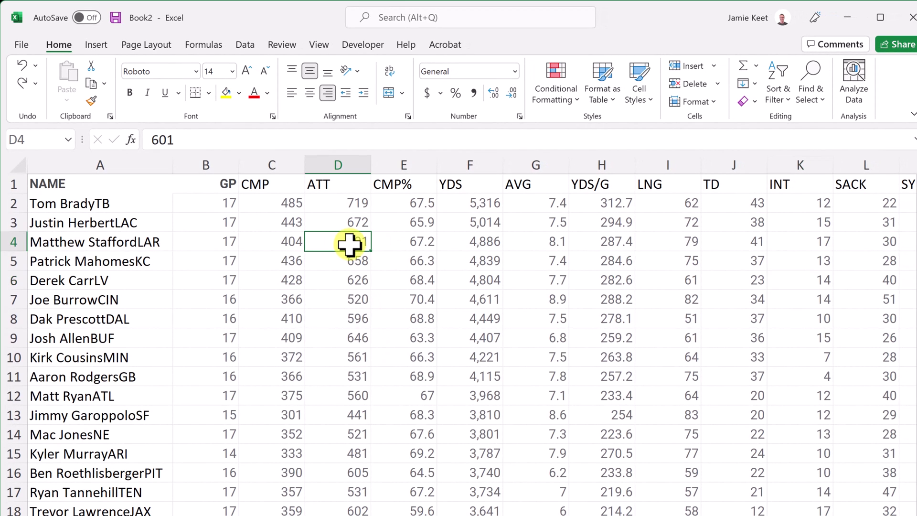
pyautogui.press('Delete')
pyautogui.click(354, 337)
pyautogui.press('Delete')
pyautogui.click(353, 395)
pyautogui.press('Delete')
pyautogui.click(356, 462)
pyautogui.press('Delete')
pyautogui.click(357, 506)
pyautogui.press('Delete')
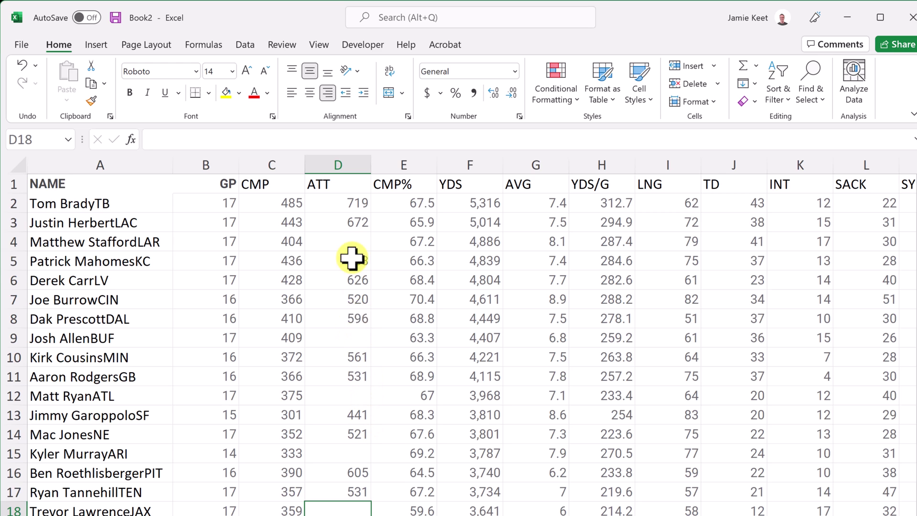
# Select column D and use Go To Special Blanks to pick out D4, D9, D12, D15 and D18.
pyautogui.click(350, 159)
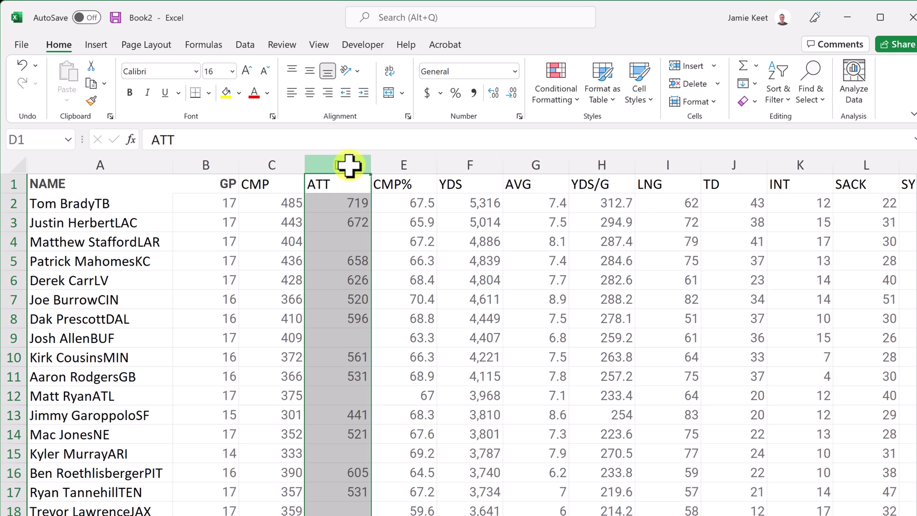
pyautogui.hotkey('ctrl', 'g')
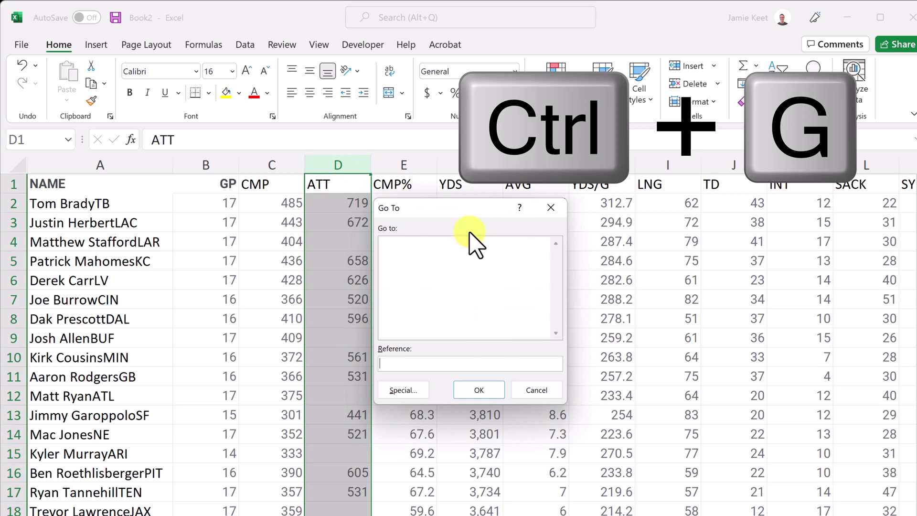
pyautogui.click(414, 392)
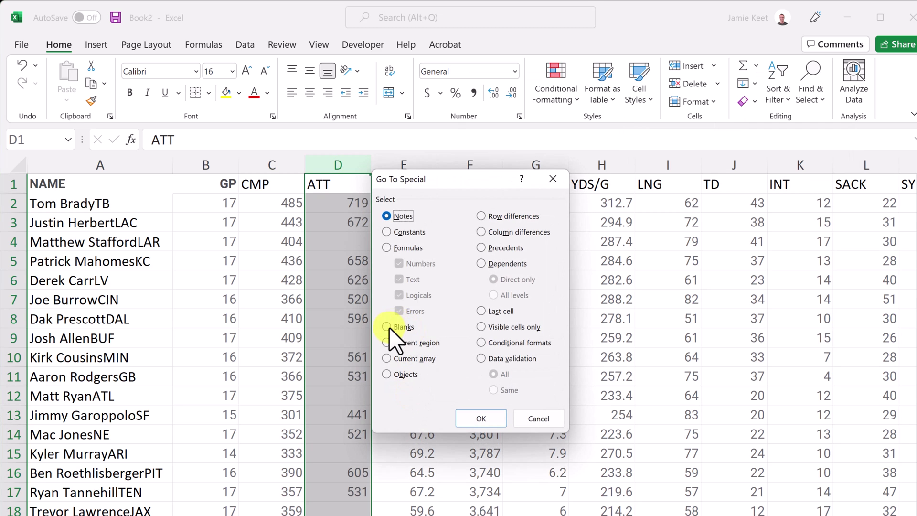
pyautogui.click(388, 328)
pyautogui.click(481, 419)
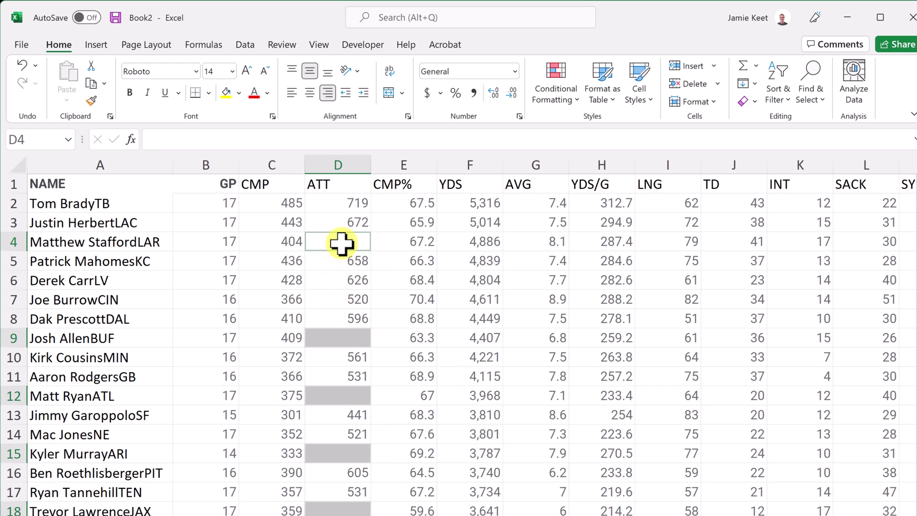
pyautogui.write('0')
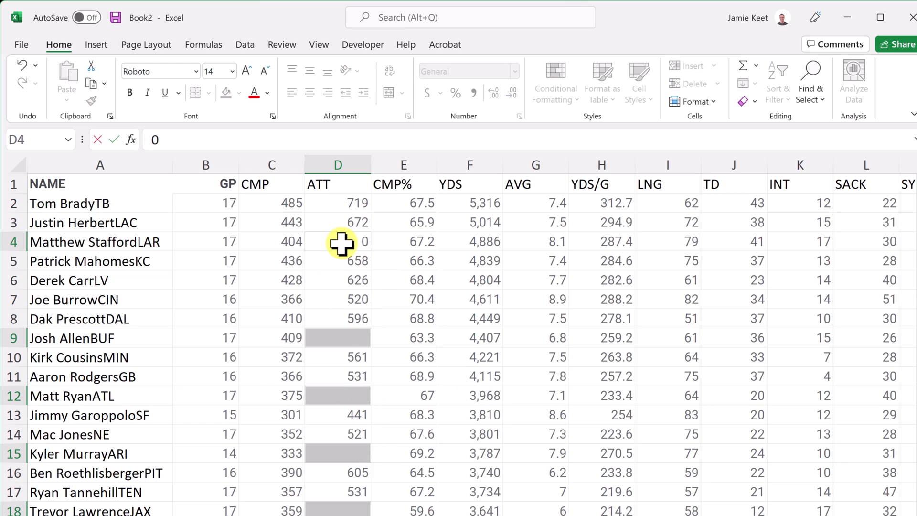
pyautogui.hotkey('ctrl', 'Return')
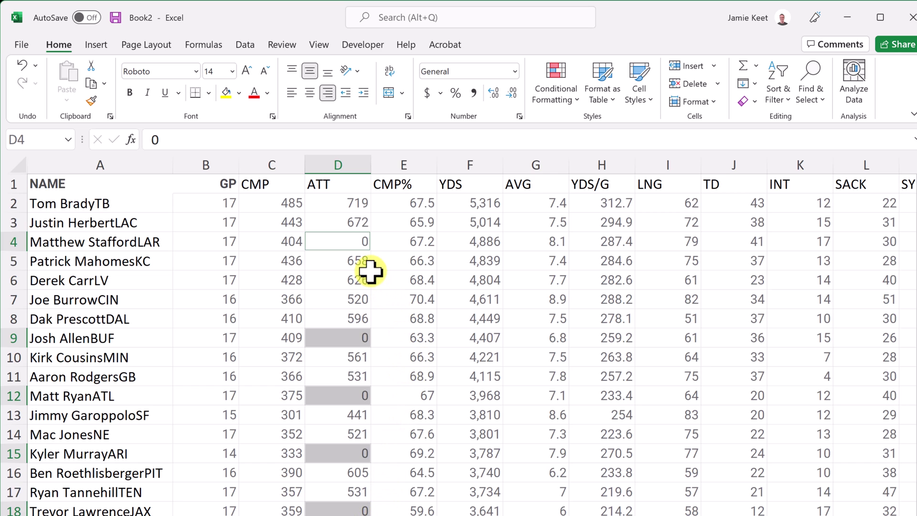
pyautogui.click(389, 427)
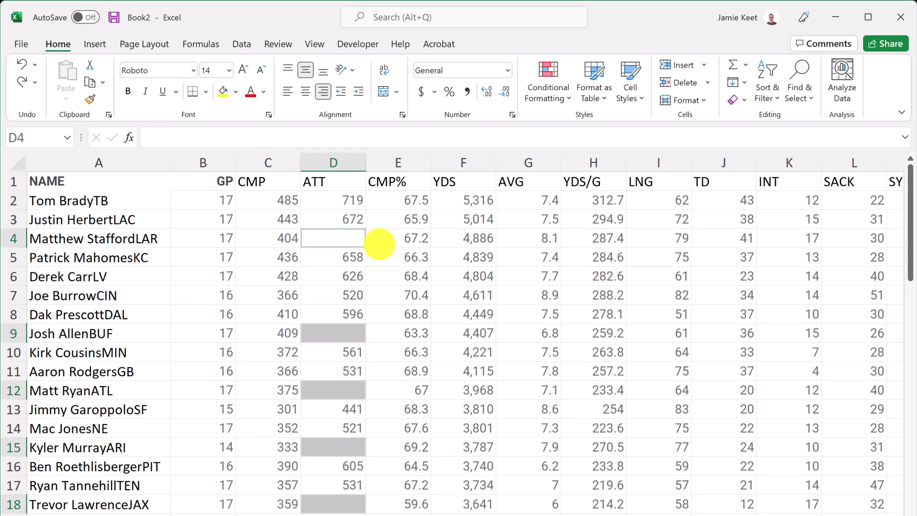
# Enter NA into all the selected ATT blank cells at once with Ctrl+Enter.
pyautogui.write('NA')
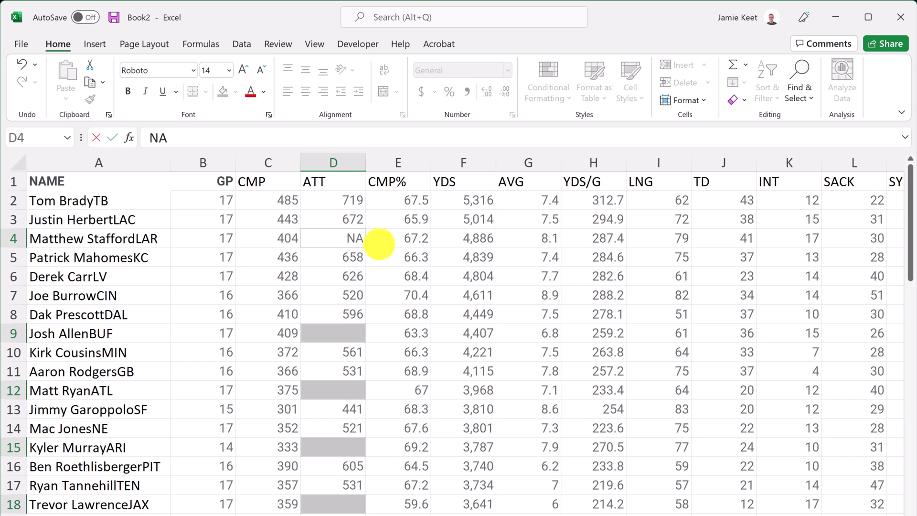
pyautogui.hotkey('ctrl', 'Return')
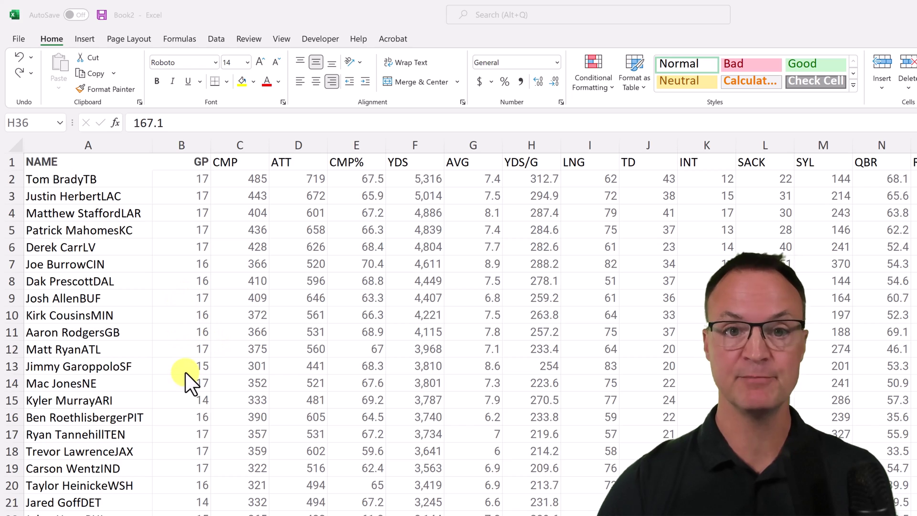
pyautogui.scroll(-1, 172, 382)
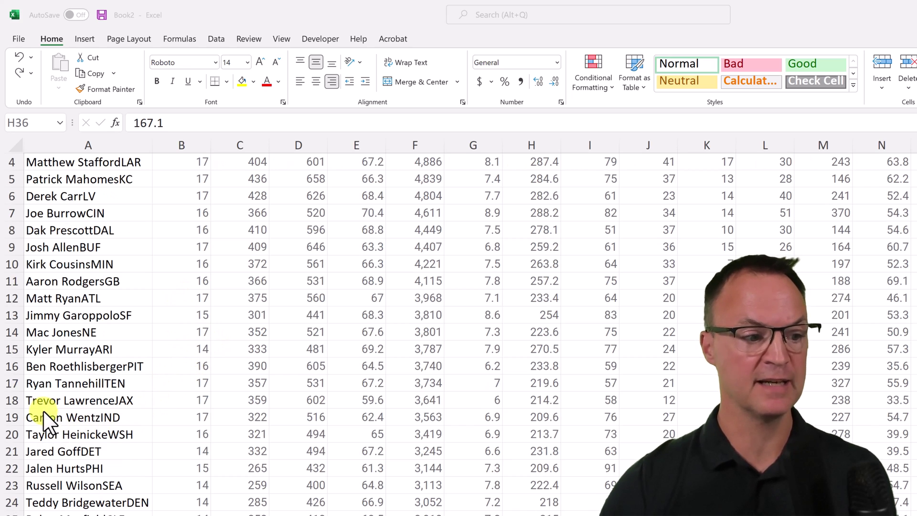
pyautogui.scroll(-1, 52, 423)
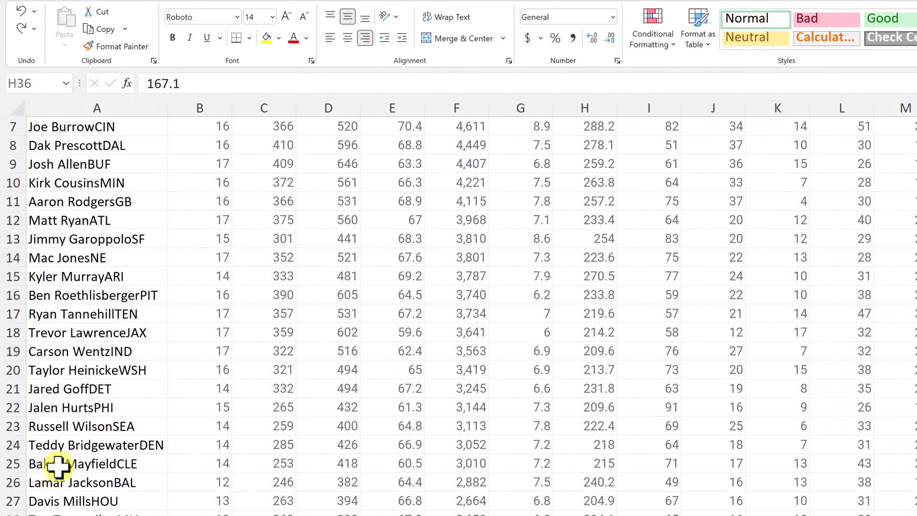
pyautogui.click(58, 466)
pyautogui.scroll(-4, 156, 481)
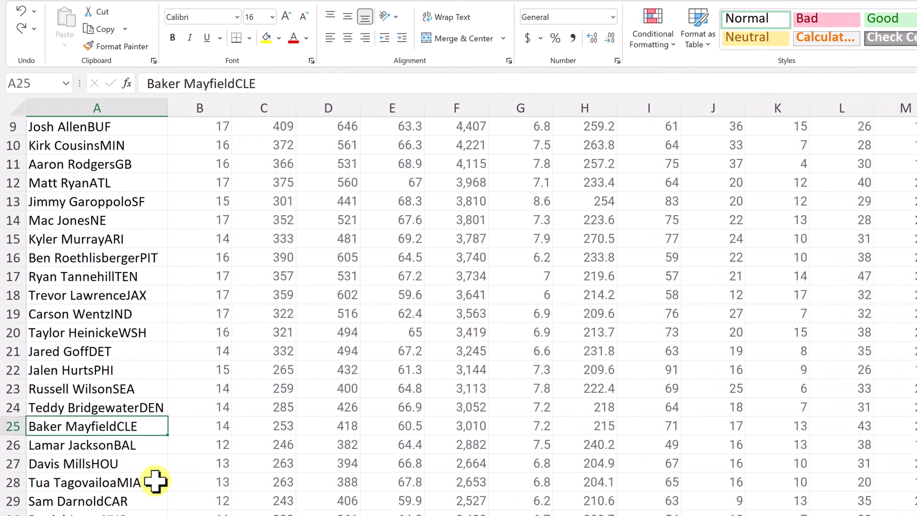
pyautogui.scroll(-1, 151, 462)
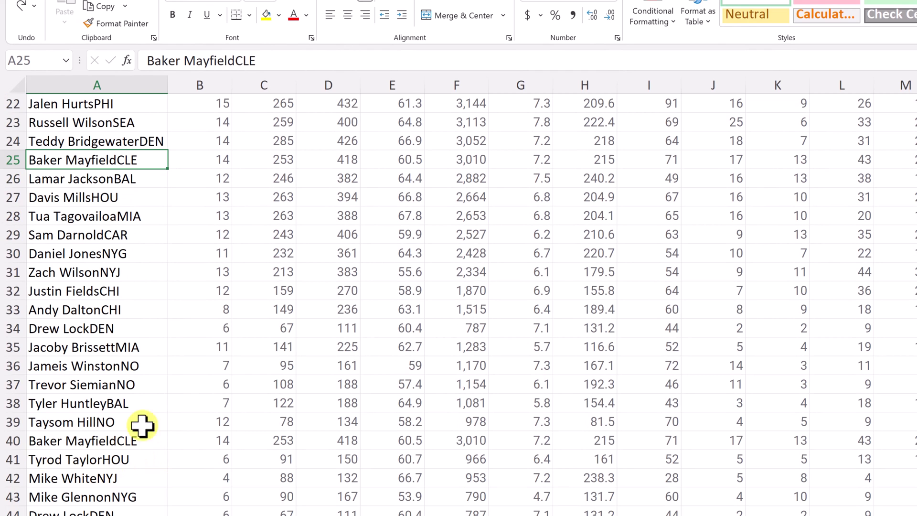
pyautogui.scroll(7, 267, 365)
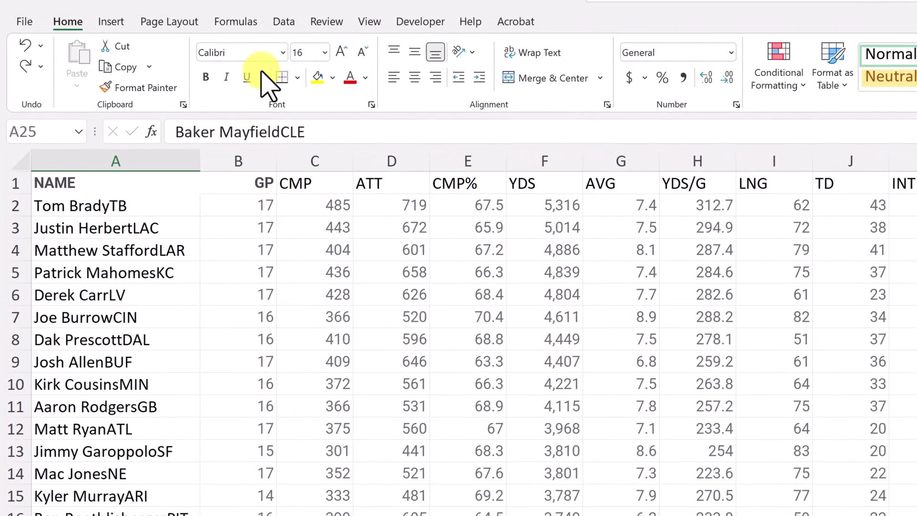
# Open Remove Duplicates from the Data tab with all columns checked and headers recognised.
pyautogui.click(283, 23)
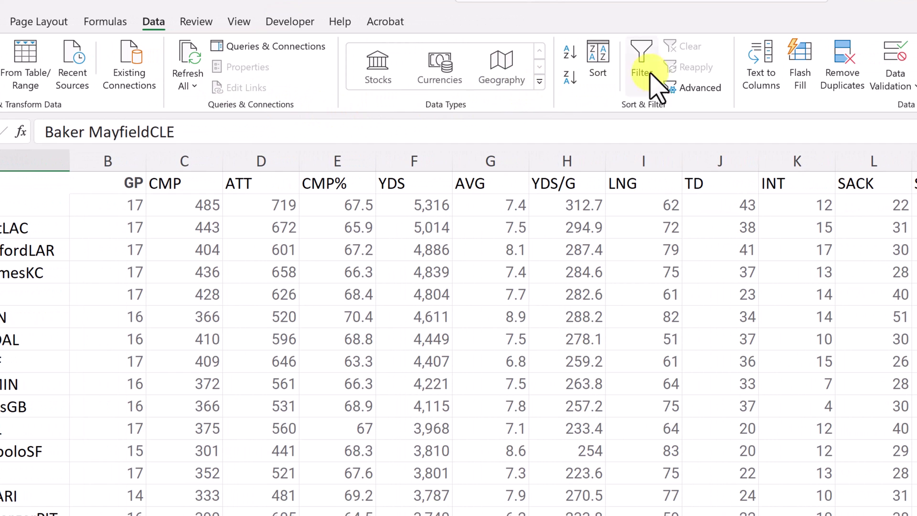
pyautogui.click(852, 74)
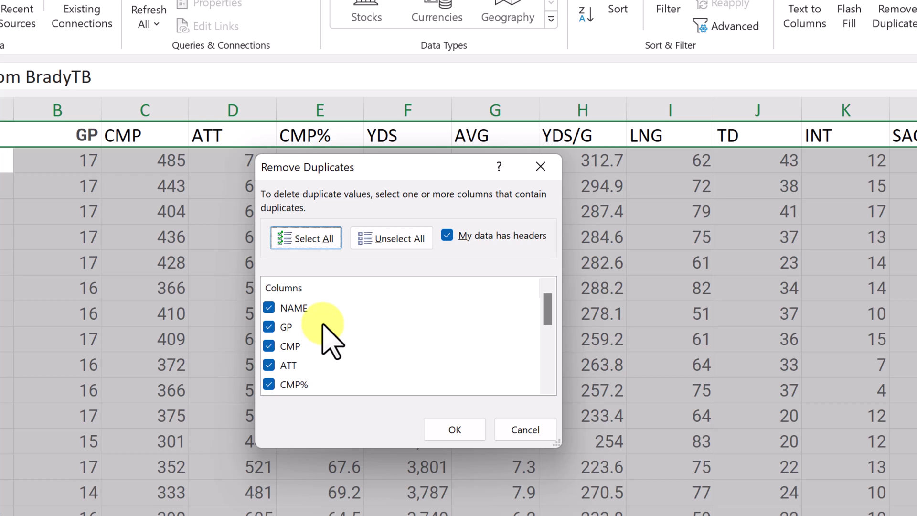
pyautogui.scroll(-4, 323, 332)
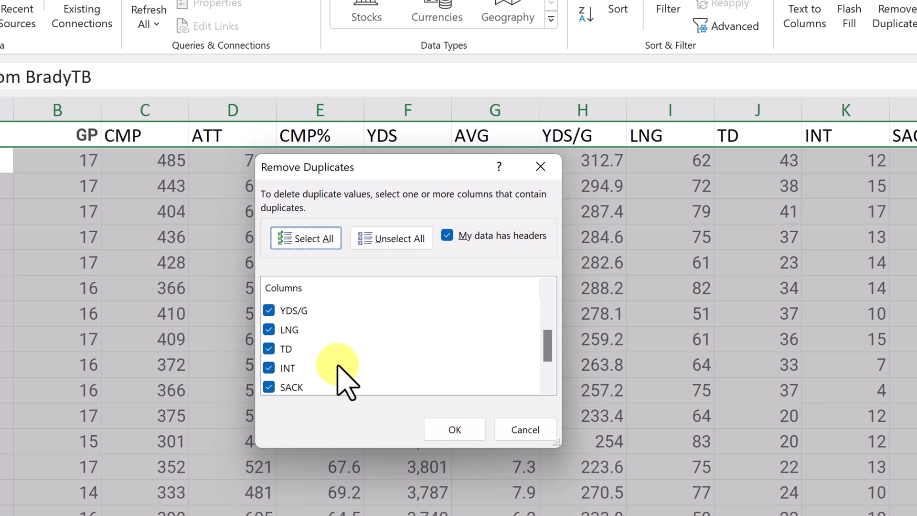
pyautogui.scroll(3, 343, 382)
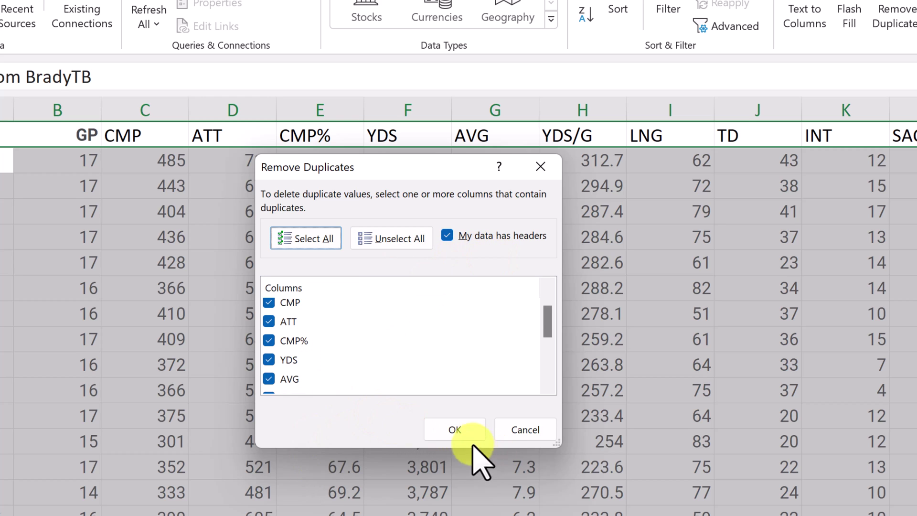
# Confirm removal of the 3 duplicate rows, dismiss the summary, and scroll to verify 50 unique rows.
pyautogui.click(455, 432)
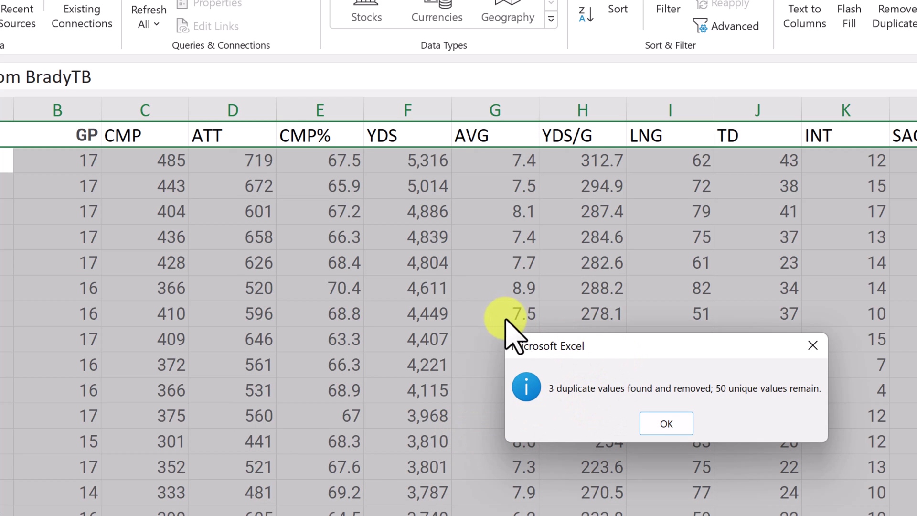
pyautogui.moveTo(582, 337); pyautogui.dragTo(388, 271)
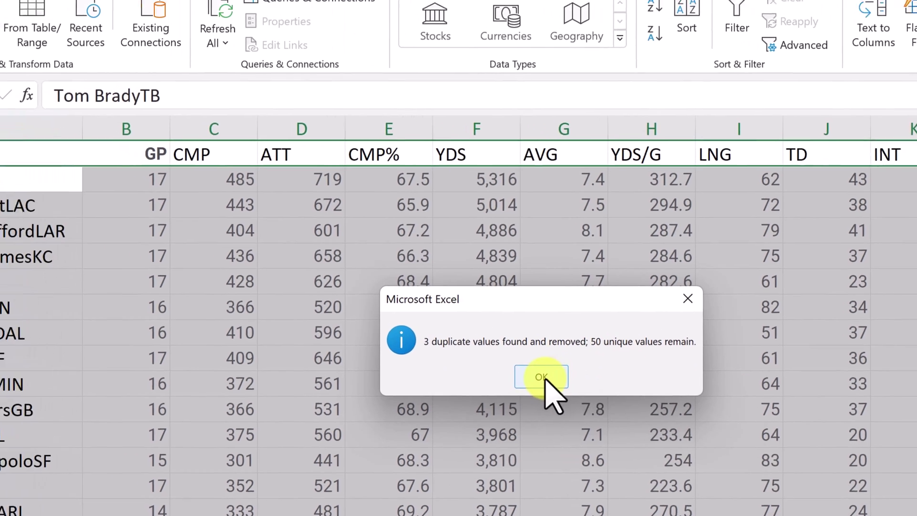
pyautogui.click(472, 358)
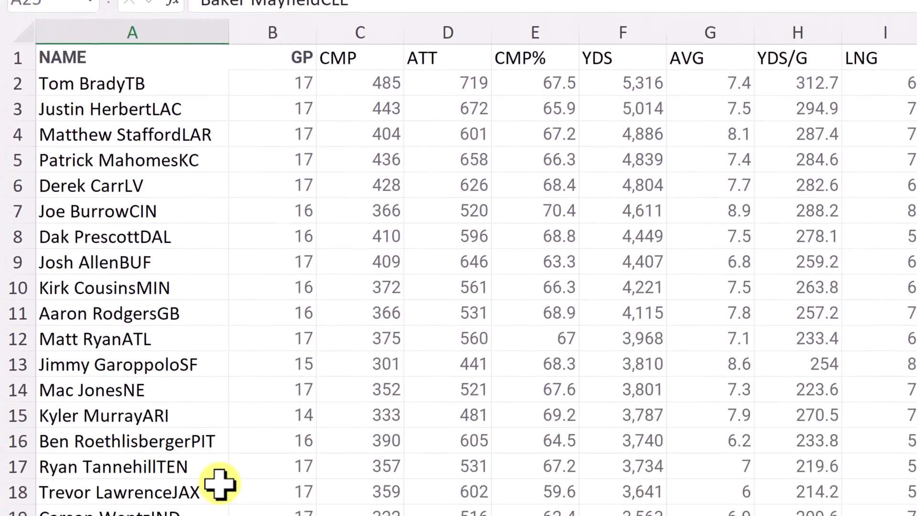
pyautogui.scroll(-3, 218, 482)
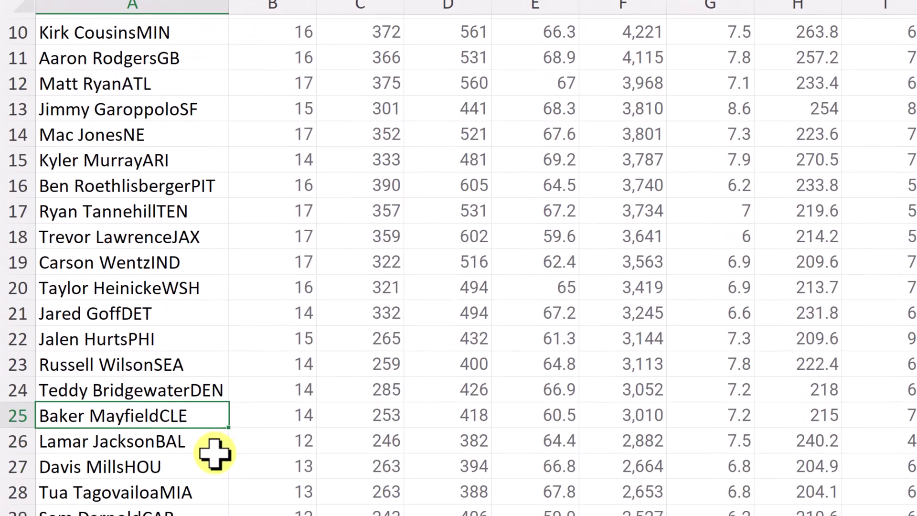
pyautogui.scroll(-4, 143, 412)
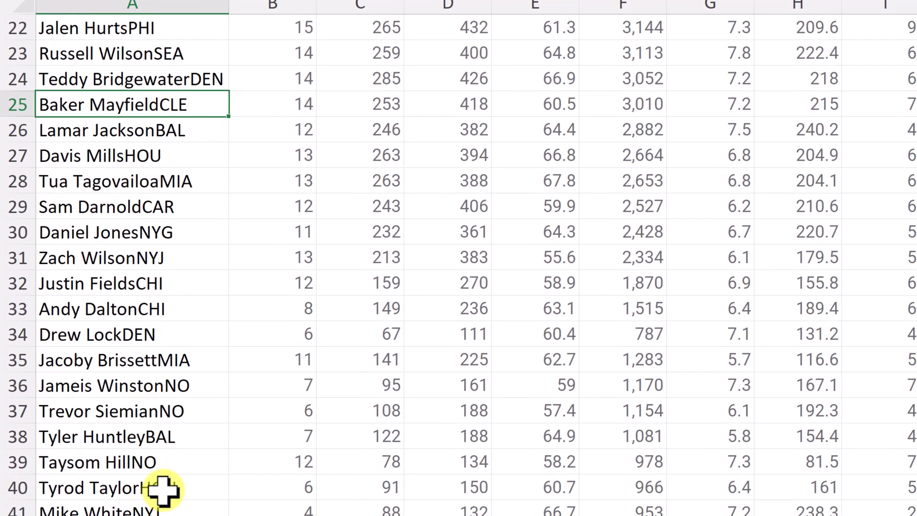
pyautogui.scroll(7, 249, 381)
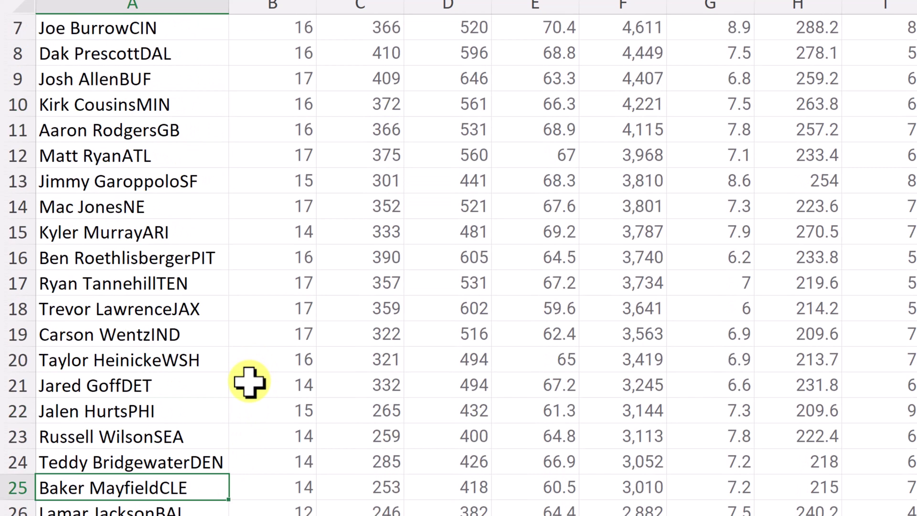